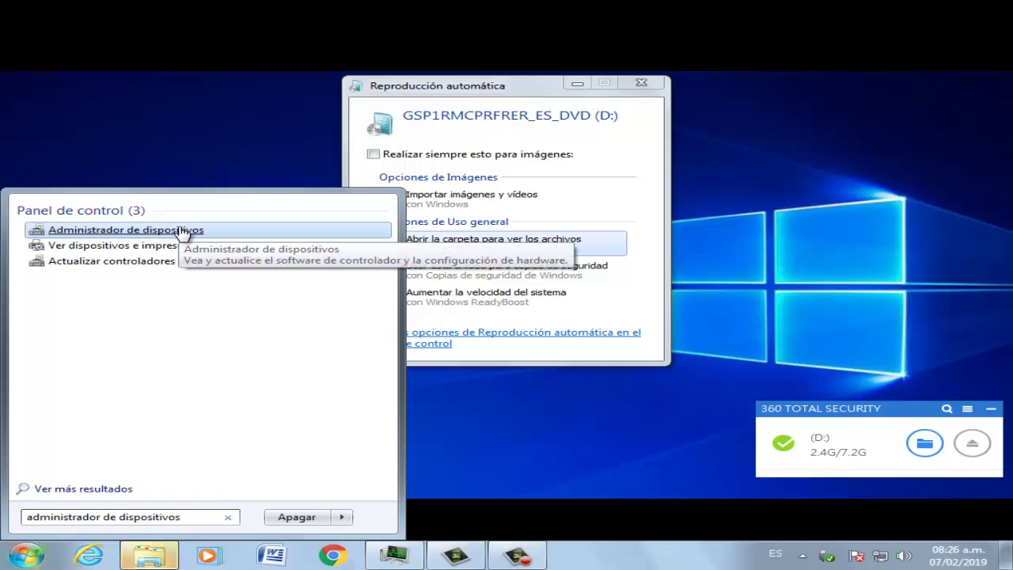
# - Open Administrador de dispositivos and view the uninstall option for Controlador de host de PCI a USB mejorado under the universal serial bus controllers
pyautogui.click(181, 230)
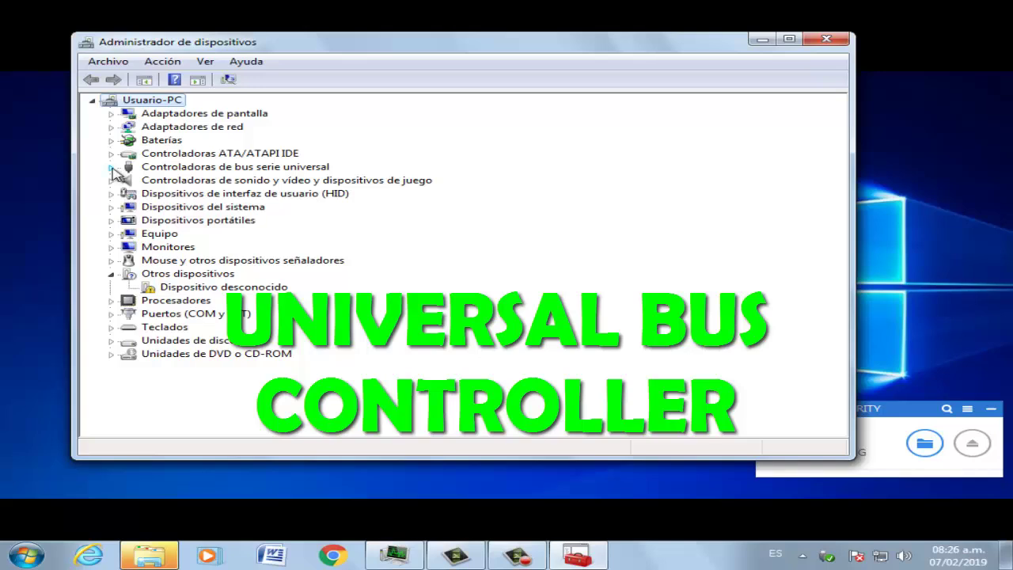
pyautogui.click(111, 167)
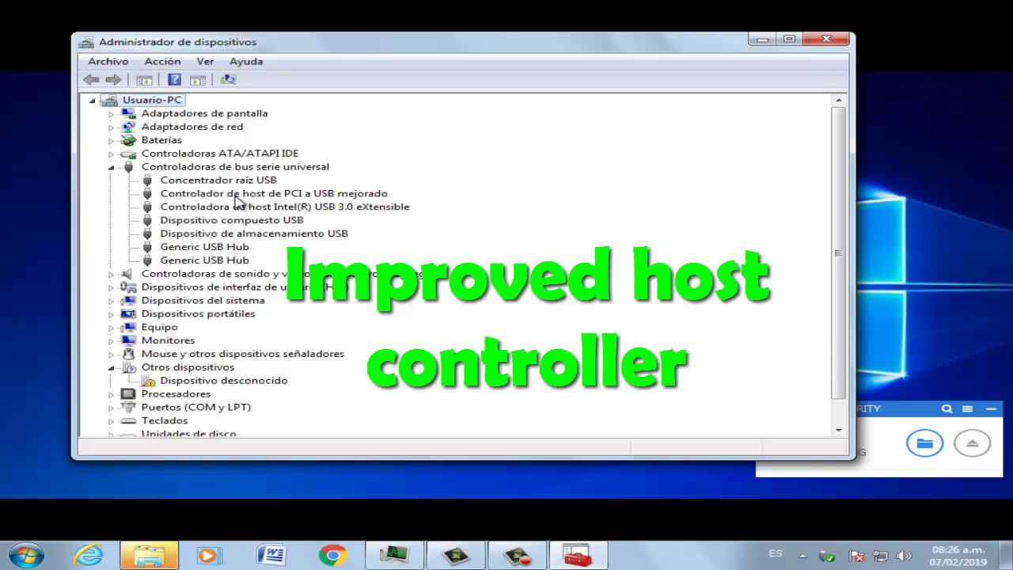
pyautogui.click(236, 196)
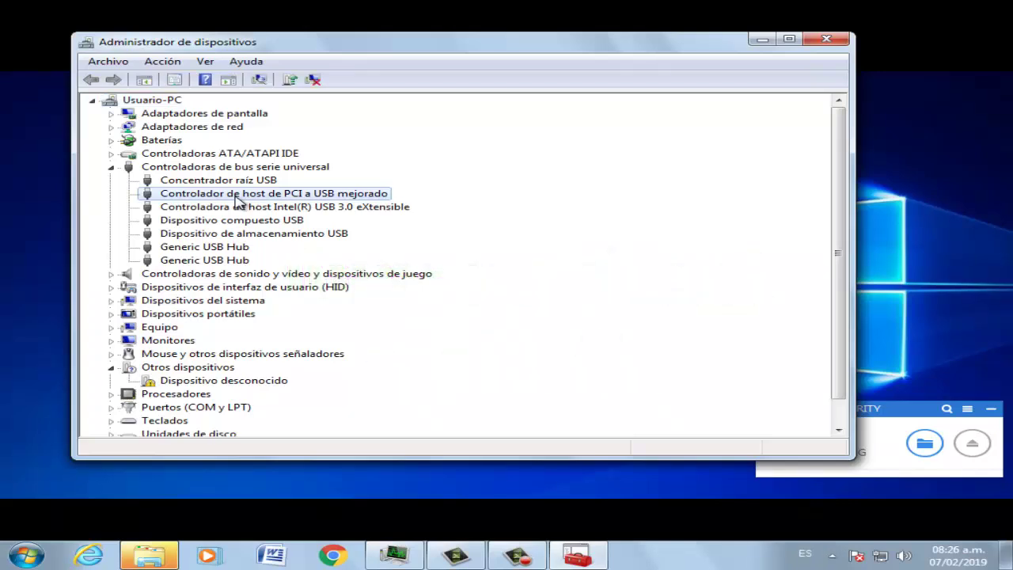
pyautogui.rightClick(235, 198)
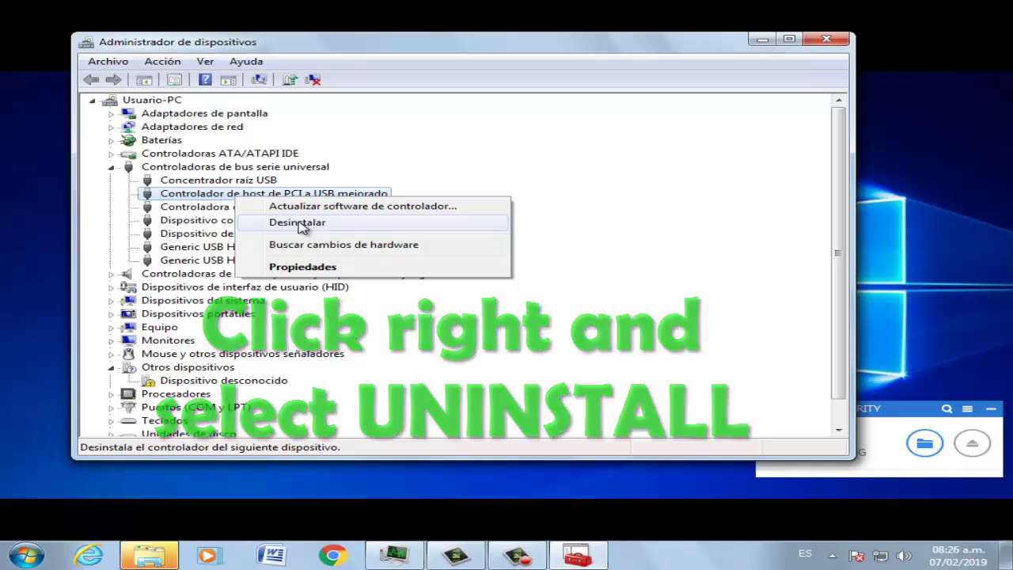
pyautogui.click(212, 197)
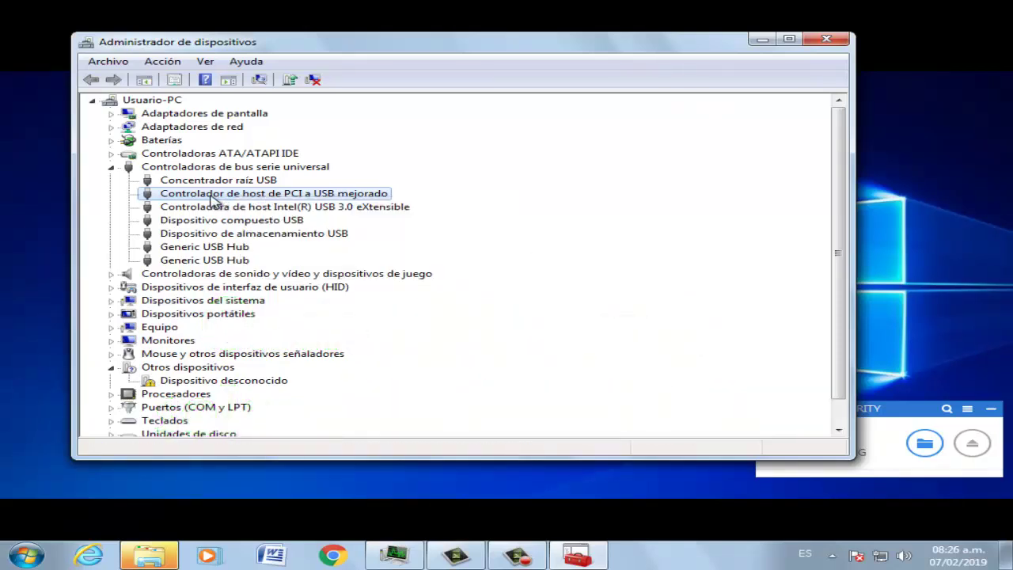
# - Clear the desktop by closing Administrador de dispositivos and minimizing the Reproducción automática window and the 360 Total Security pop-up
pyautogui.click(823, 41)
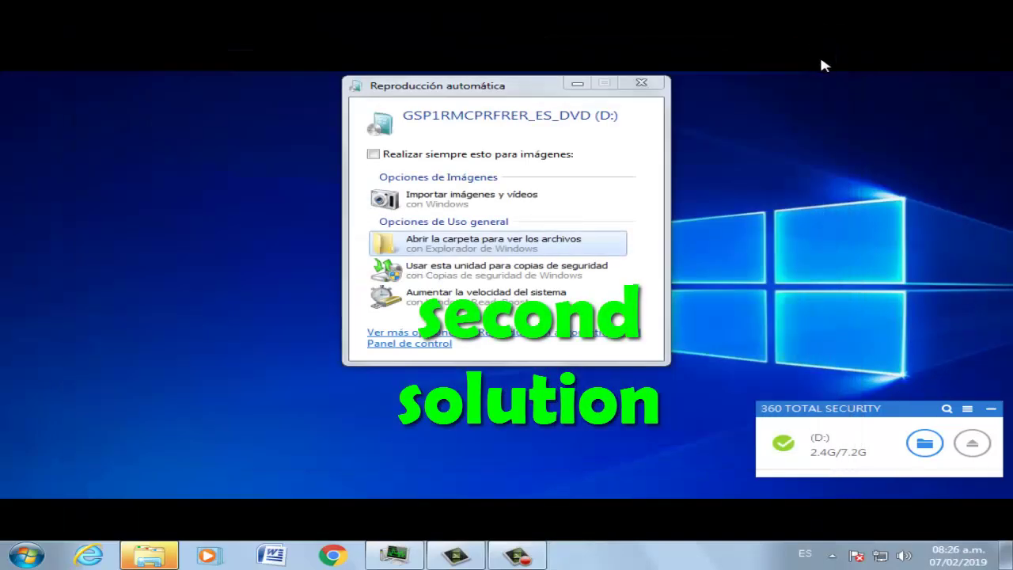
pyautogui.click(580, 84)
pyautogui.click(990, 409)
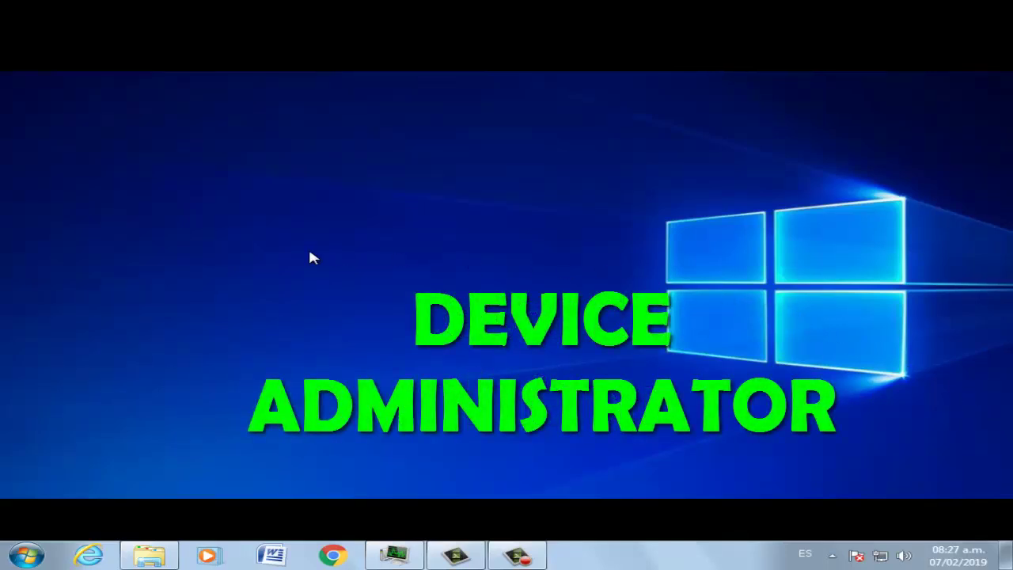
# - Search Windows for "administrador de dispositivos" and open Administrador de dispositivos
pyautogui.click(36, 555)
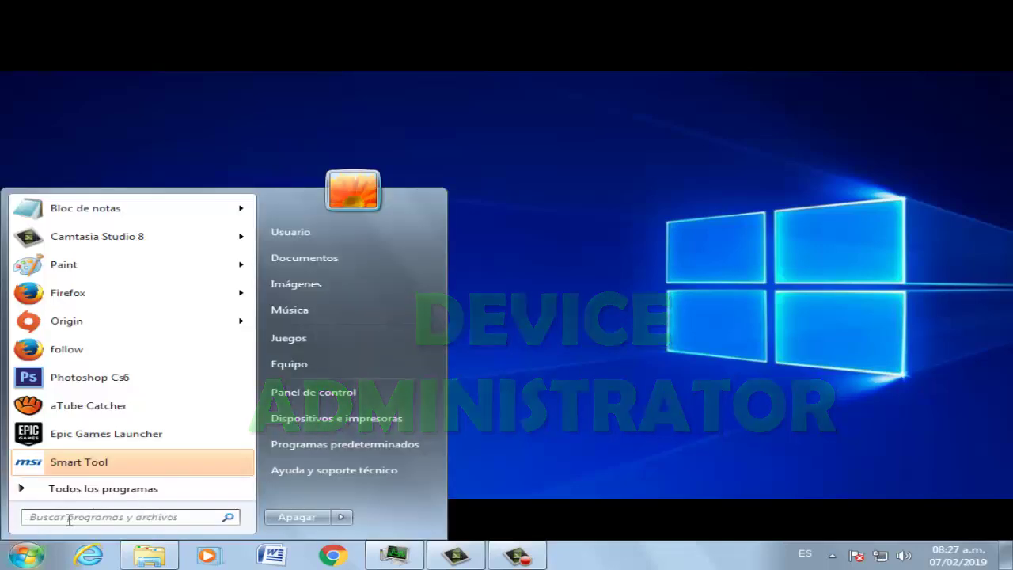
pyautogui.write('adminis')
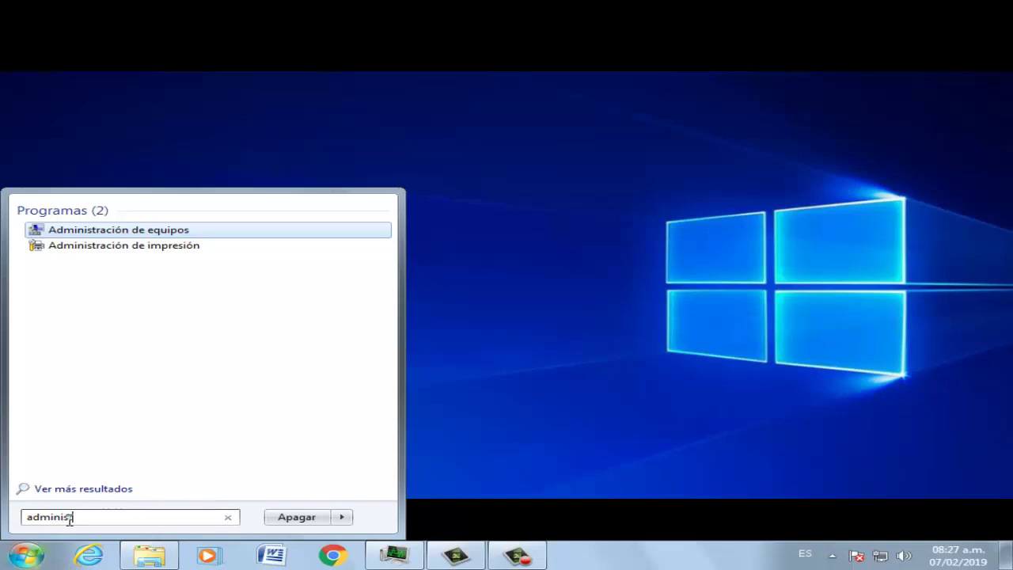
pyautogui.write('trador de dis')
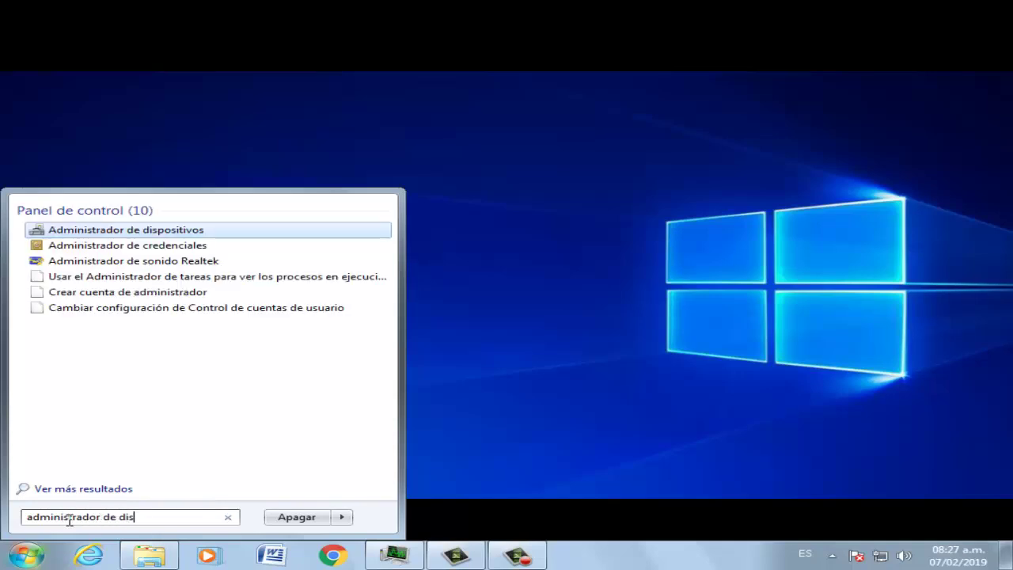
pyautogui.write('positivos')
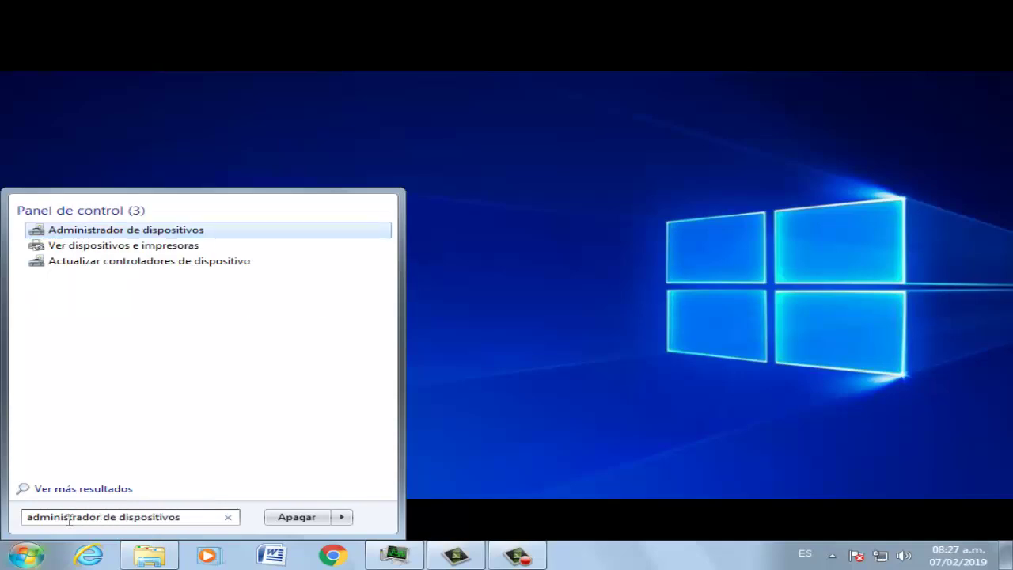
pyautogui.click(136, 231)
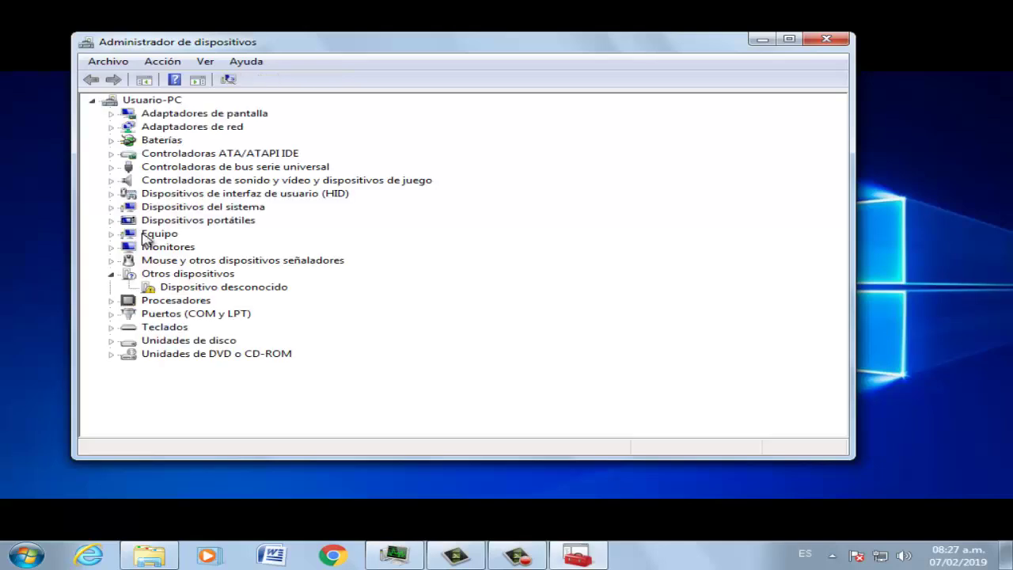
# - View the available actions for Controladora de host Intel(R) USB 3.0 eXtensible under the universal serial bus controllers, and close the device manager
pyautogui.click(111, 167)
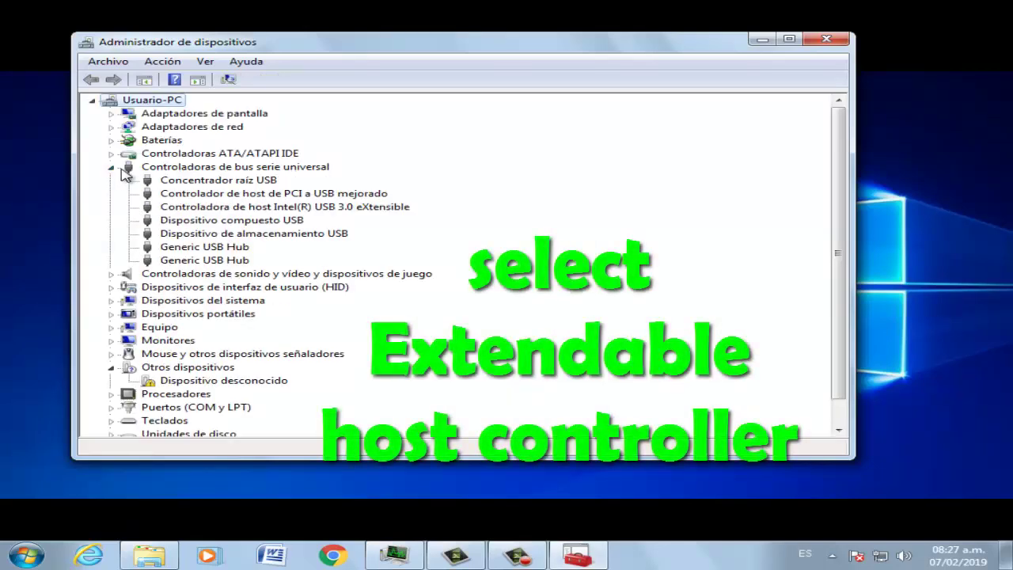
pyautogui.click(212, 208)
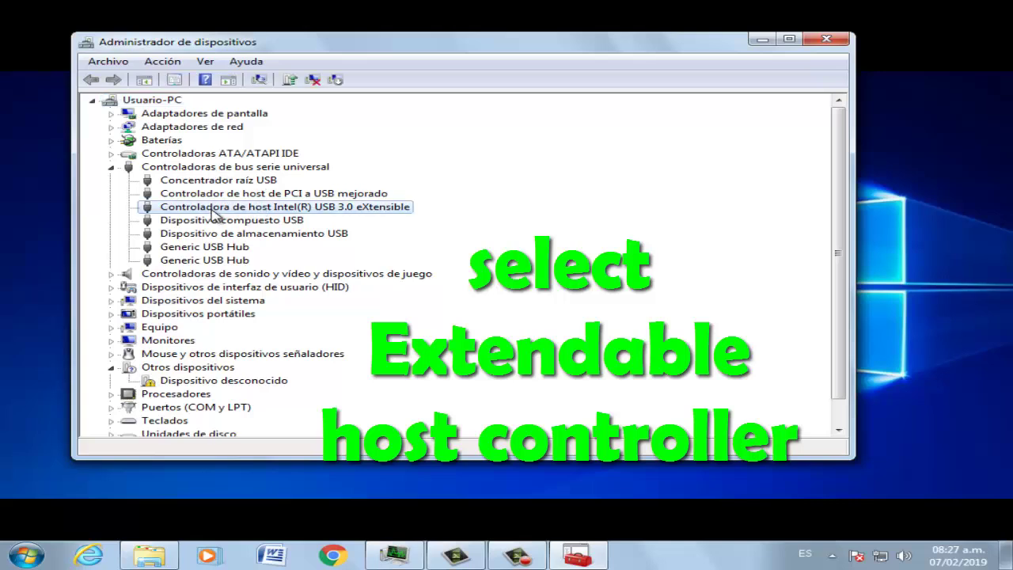
pyautogui.rightClick(212, 213)
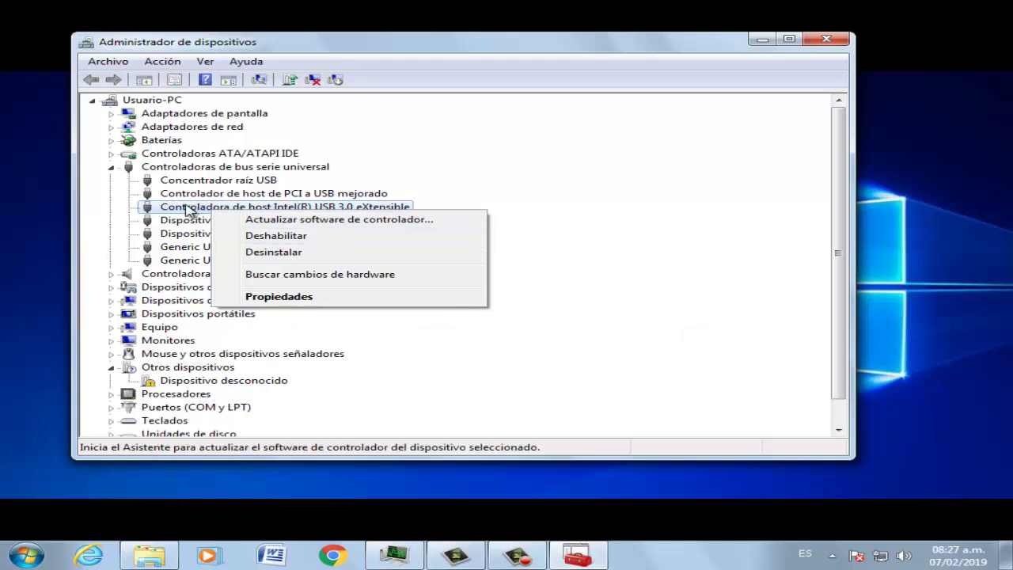
pyautogui.press('Escape')
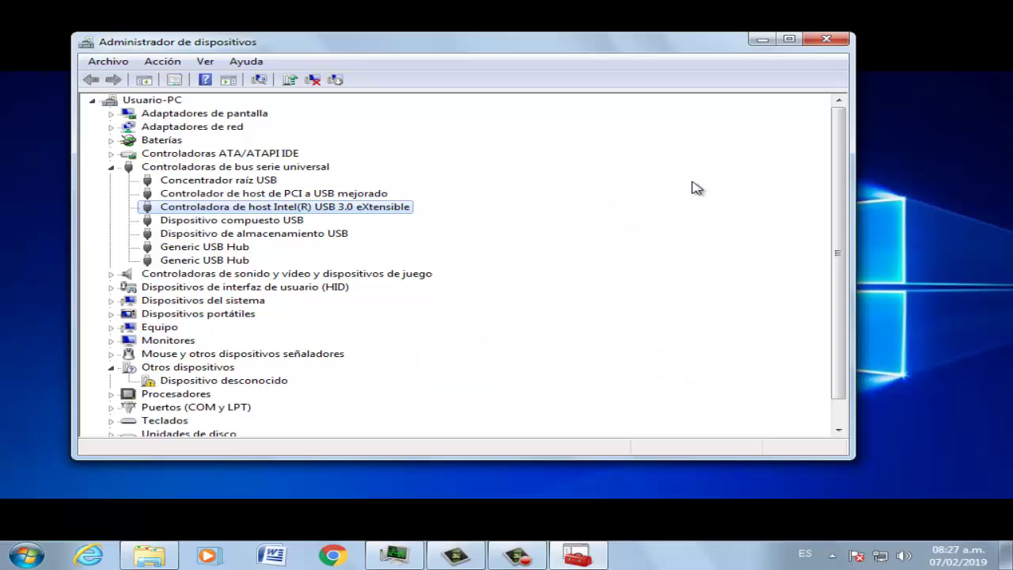
pyautogui.click(825, 40)
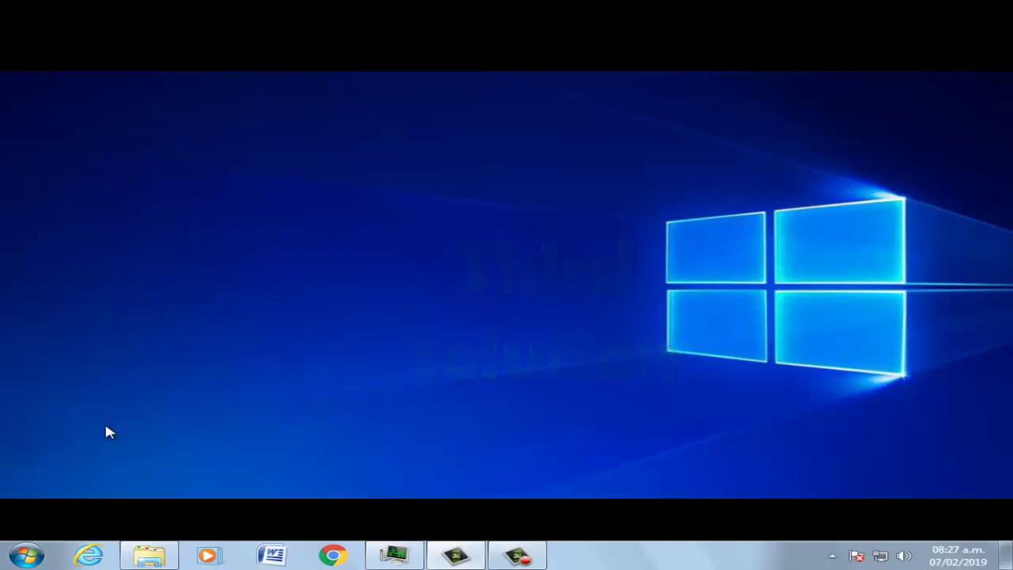
# - Search for "administrador de dispositivos", open it again and expand Controladoras de bus serie universal
pyautogui.click(30, 557)
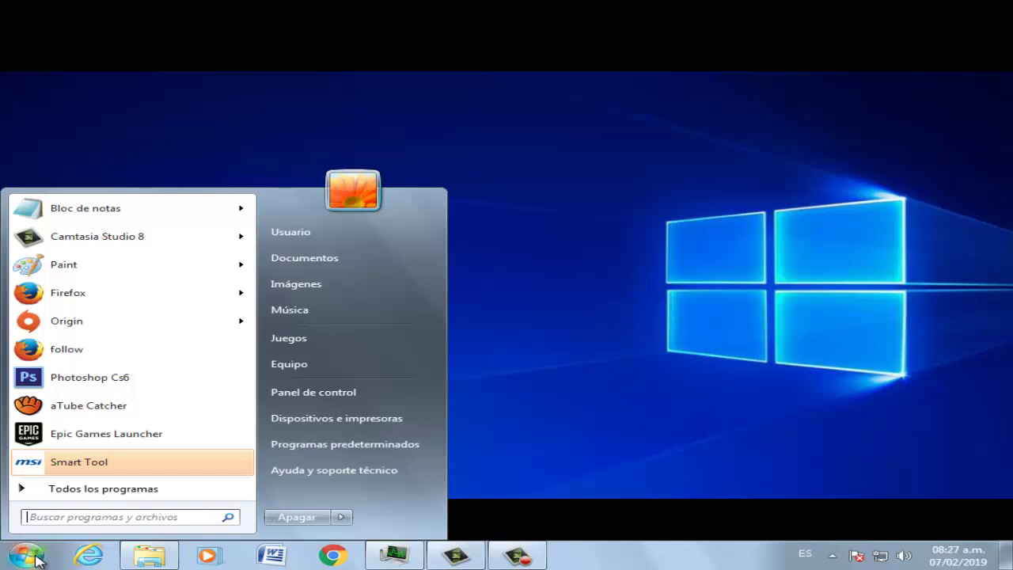
pyautogui.write('administrad')
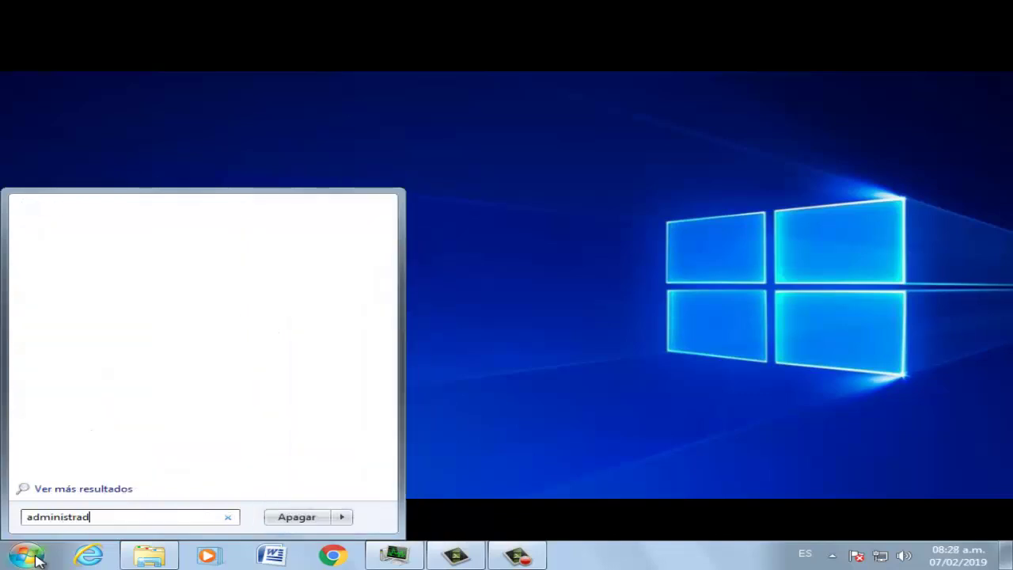
pyautogui.write('or de disposi')
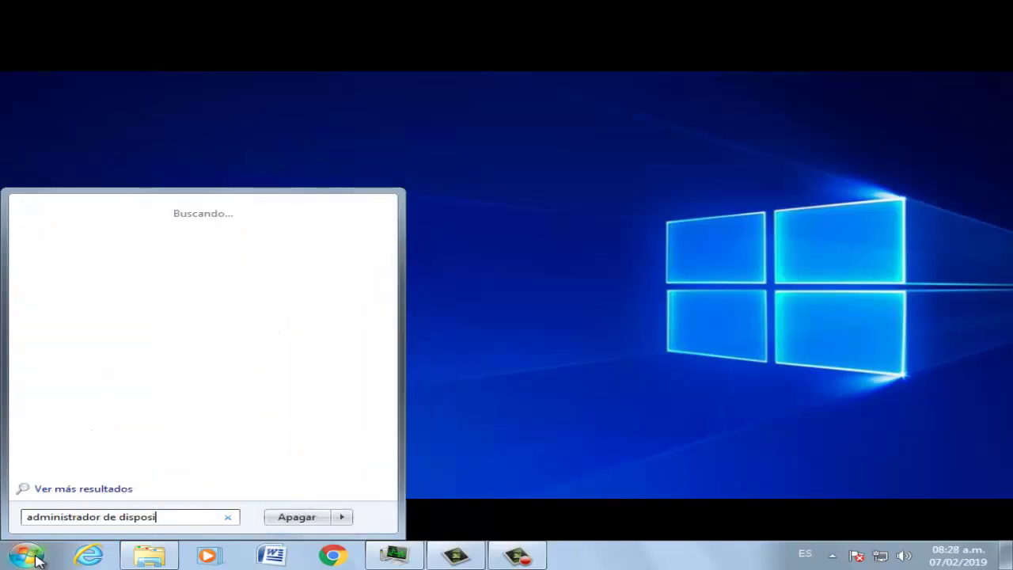
pyautogui.write('tivos')
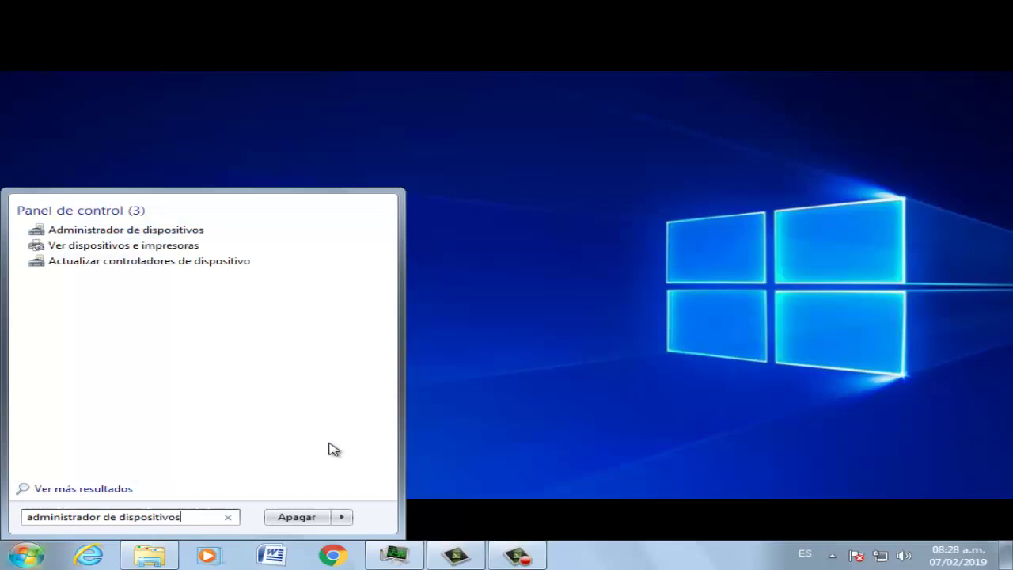
pyautogui.click(181, 230)
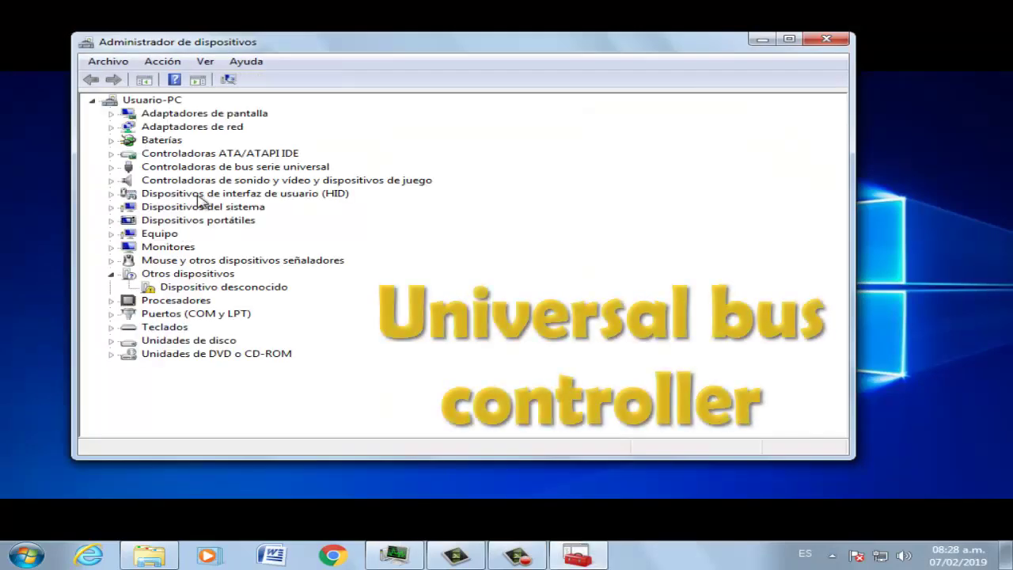
pyautogui.click(108, 168)
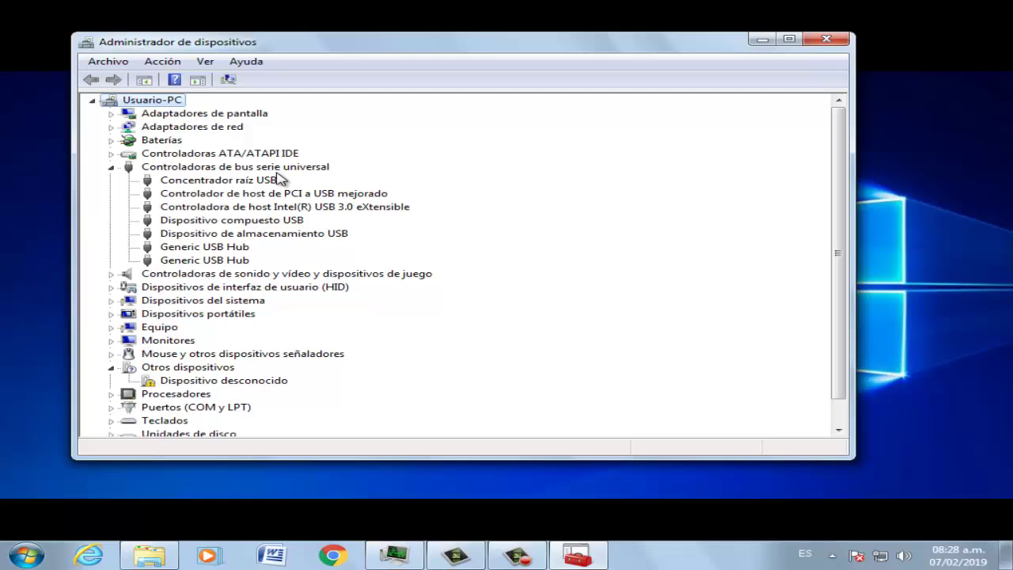
# - Run a driver software update for Dispositivo de almacenamiento USB and close the update wizard
pyautogui.click(230, 234)
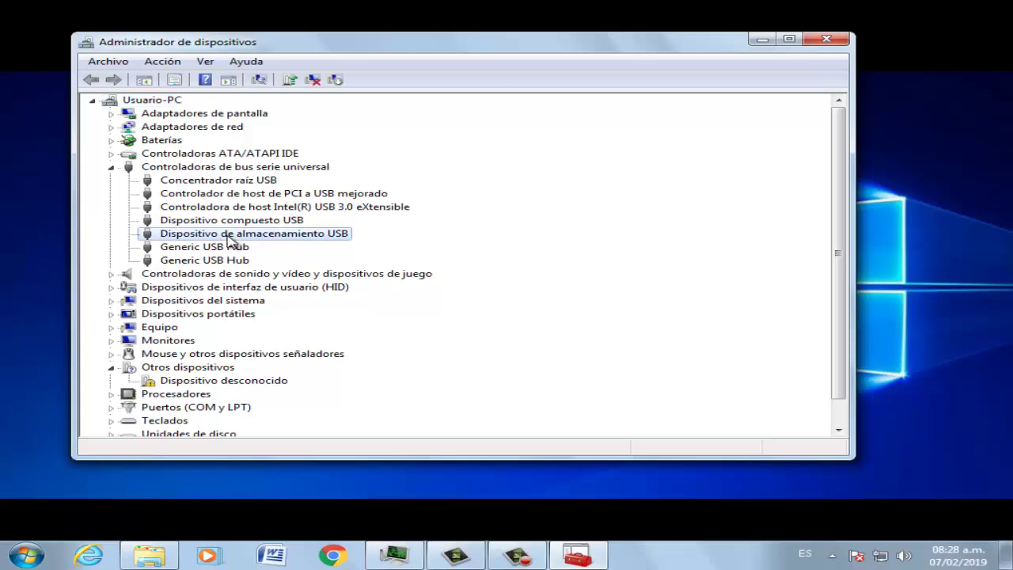
pyautogui.rightClick(229, 239)
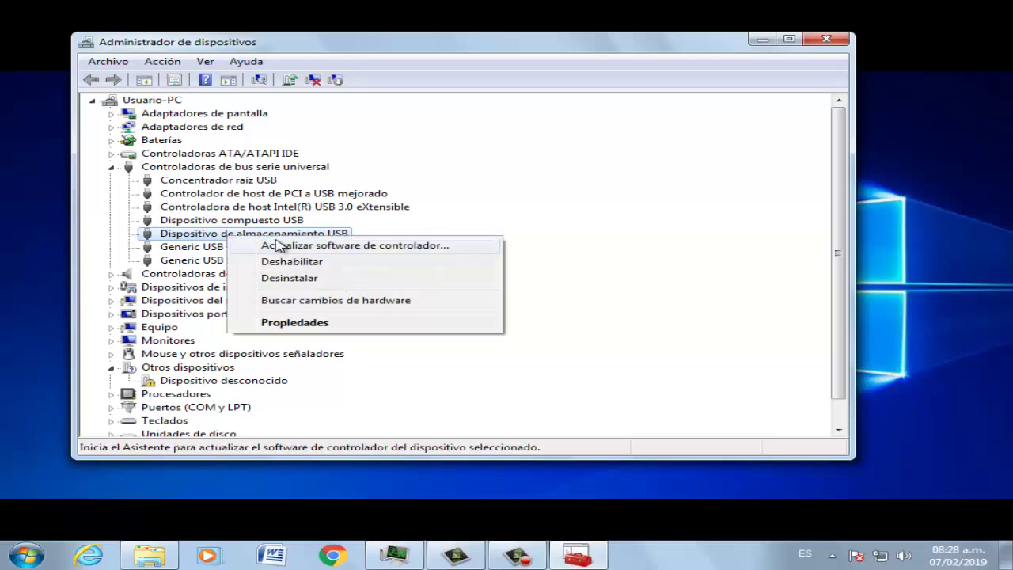
pyautogui.click(382, 246)
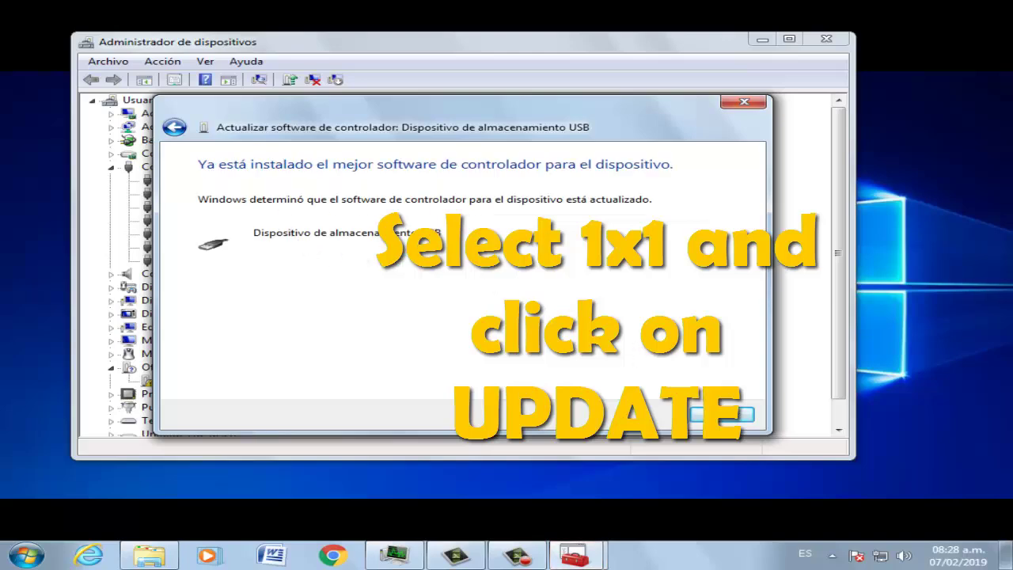
pyautogui.click(721, 417)
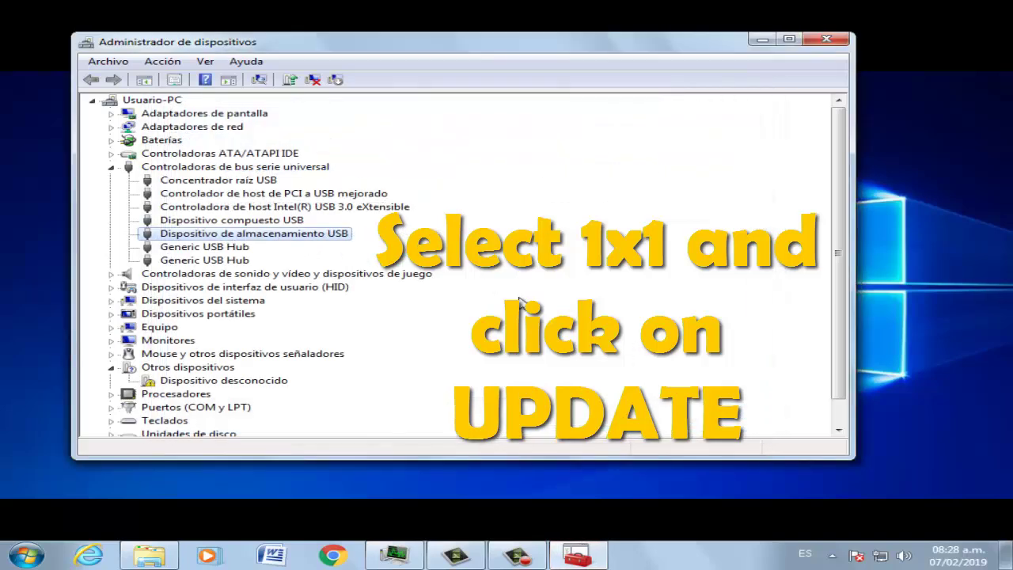
# - Run a driver software update for Dispositivo compuesto USB, and close the update wizard and Administrador de dispositivos
pyautogui.rightClick(233, 225)
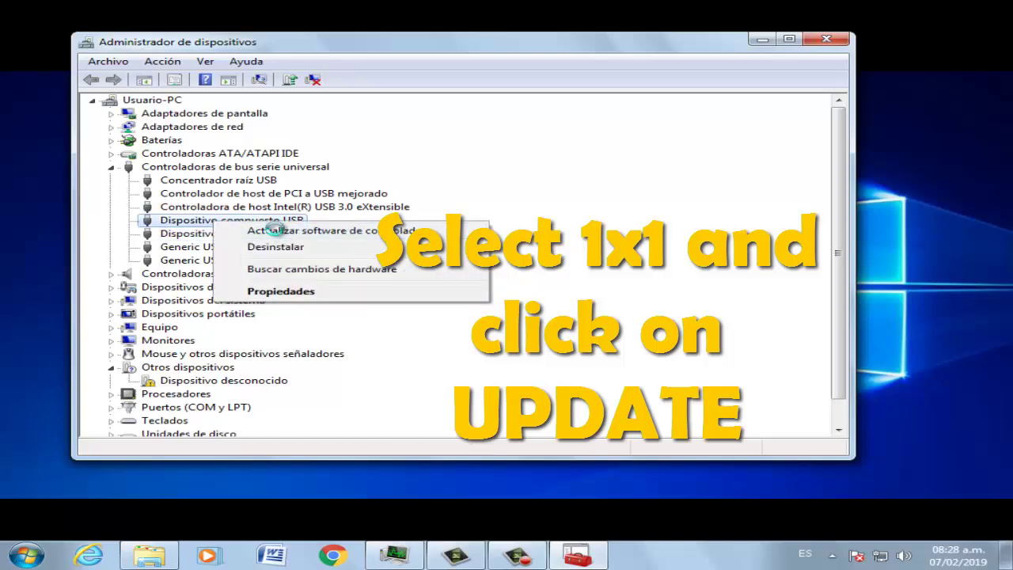
pyautogui.click(271, 230)
pyautogui.click(460, 231)
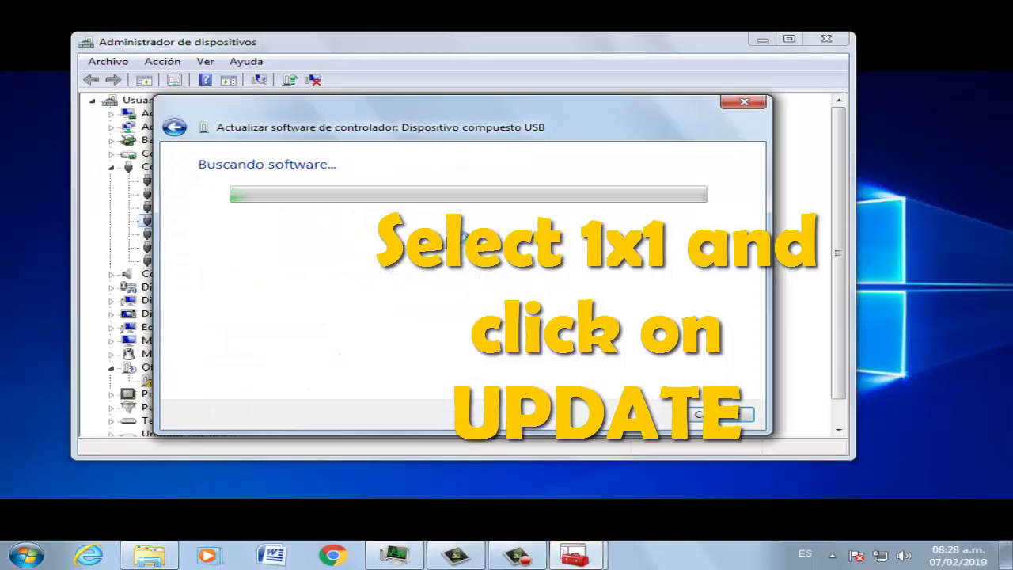
pyautogui.click(744, 413)
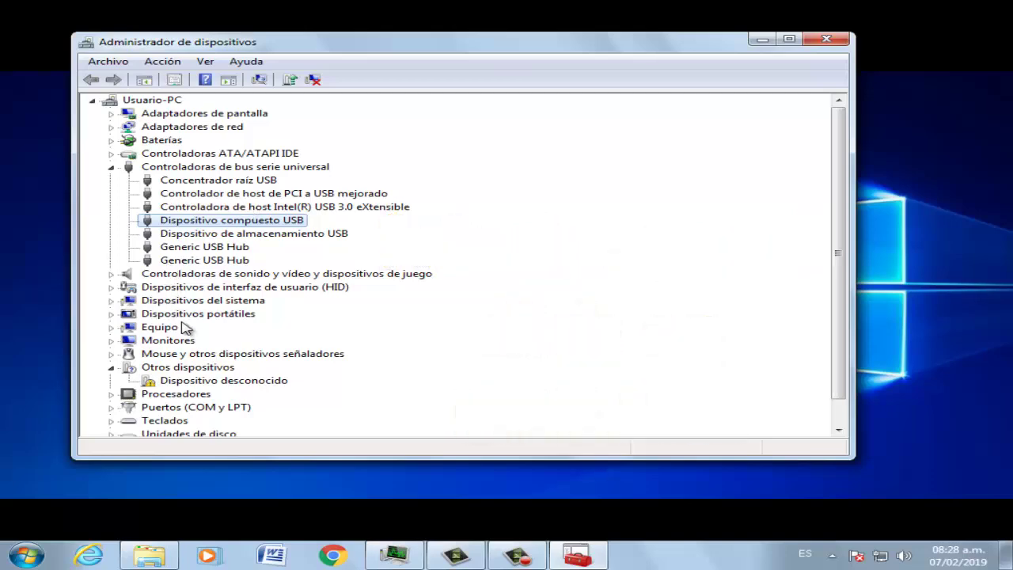
pyautogui.click(829, 40)
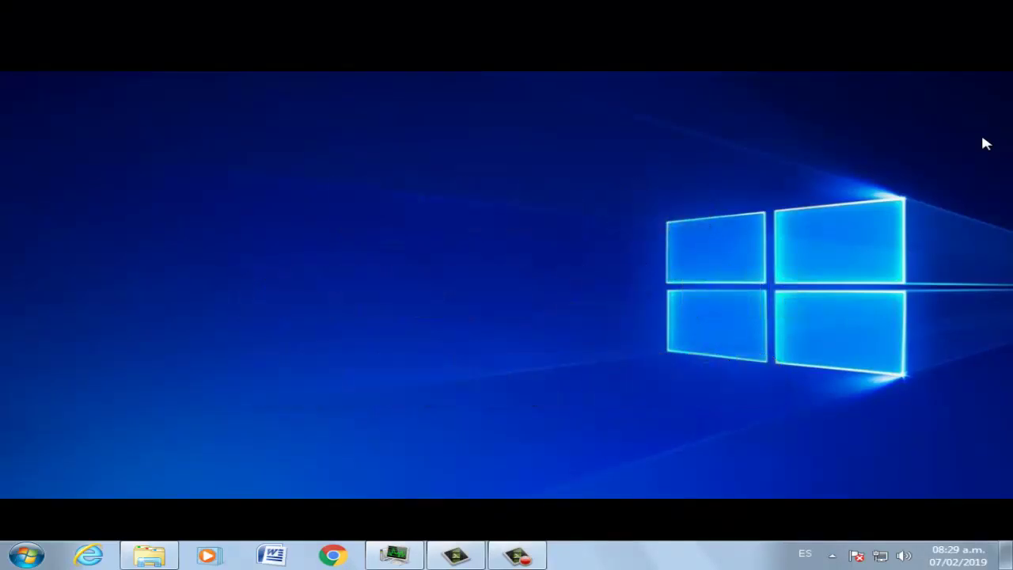
# - Search for "cmd" and run the command prompt as administrator
pyautogui.click(26, 553)
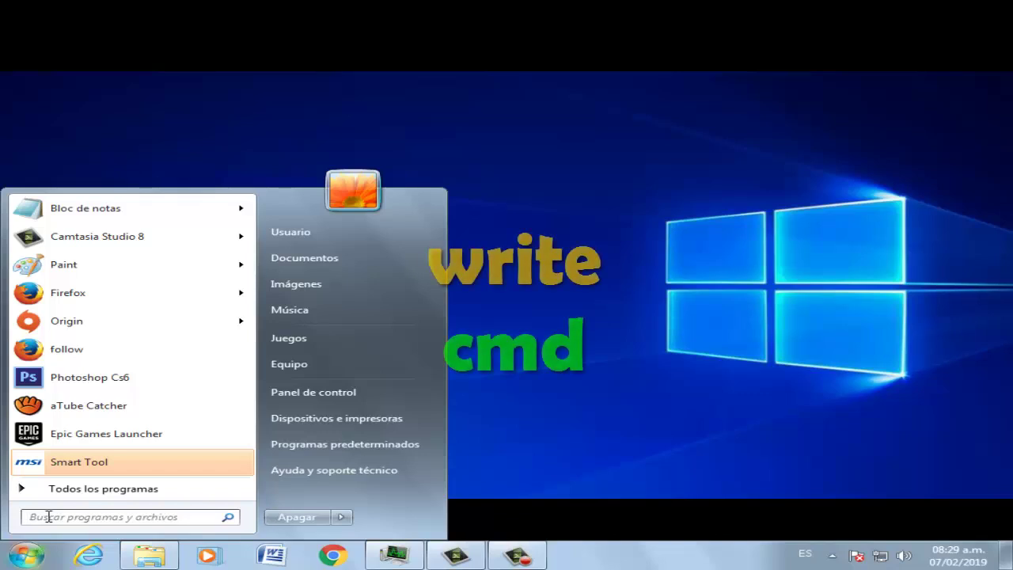
pyautogui.write('cm')
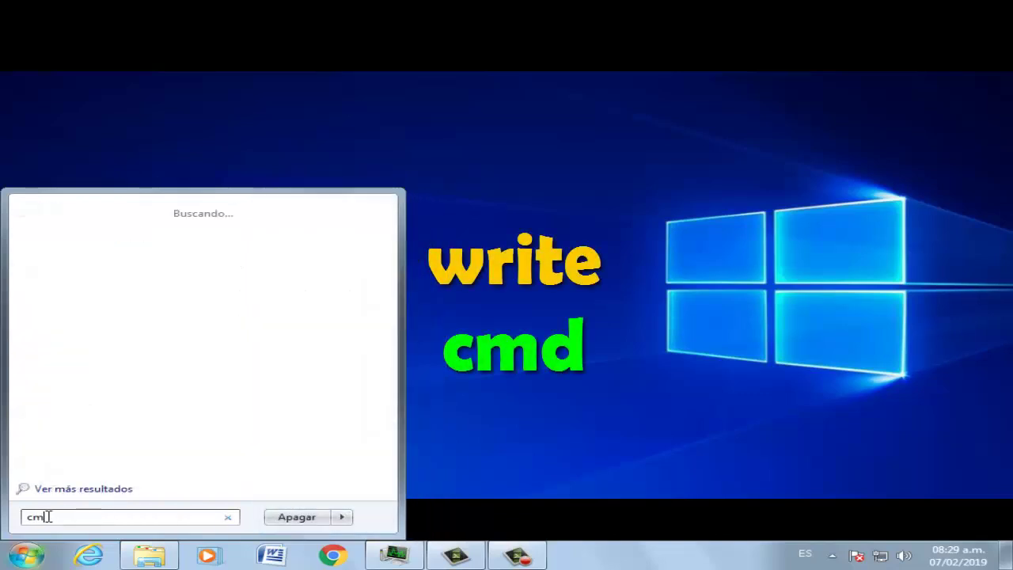
pyautogui.write('d')
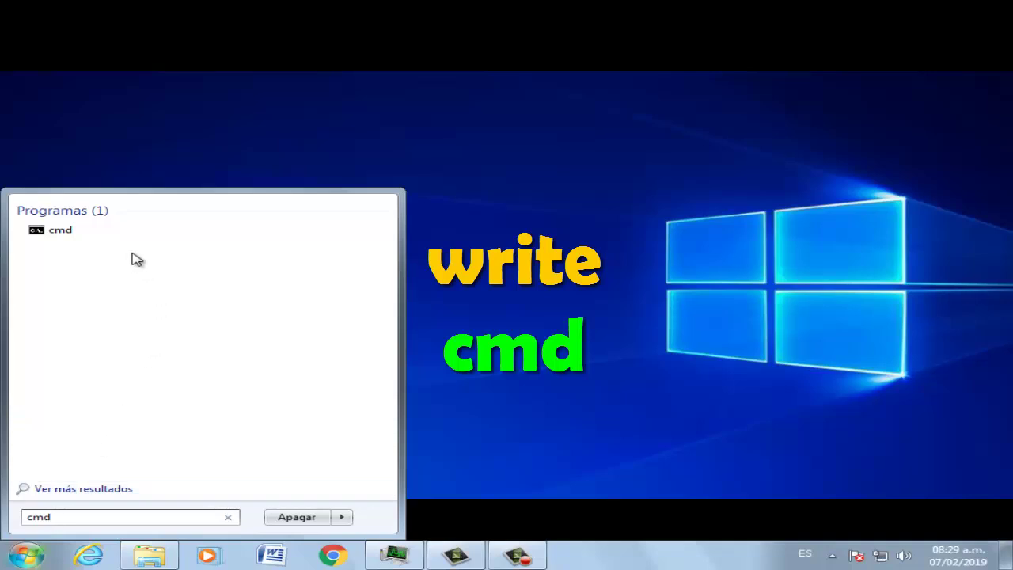
pyautogui.rightClick(80, 235)
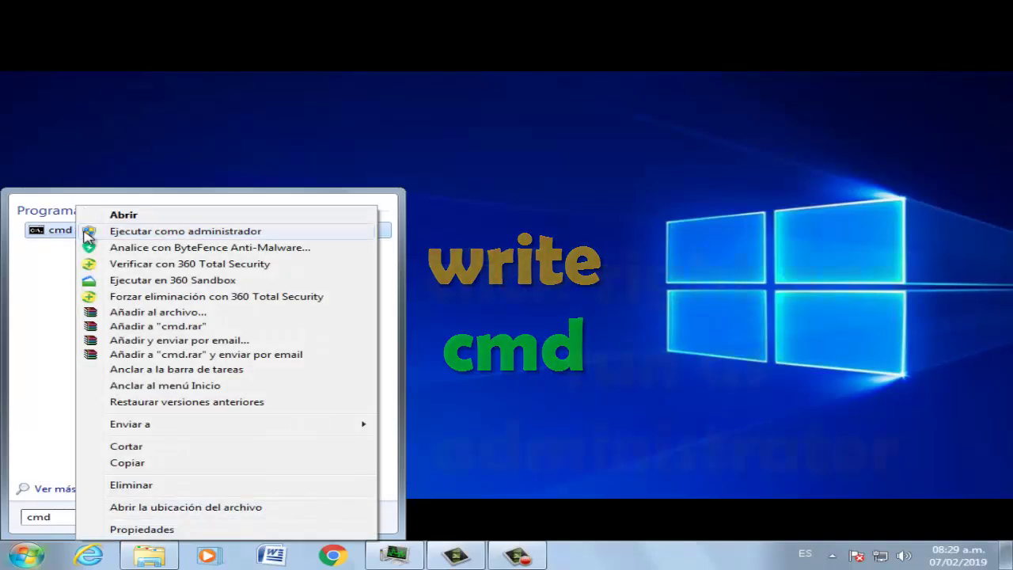
pyautogui.click(219, 233)
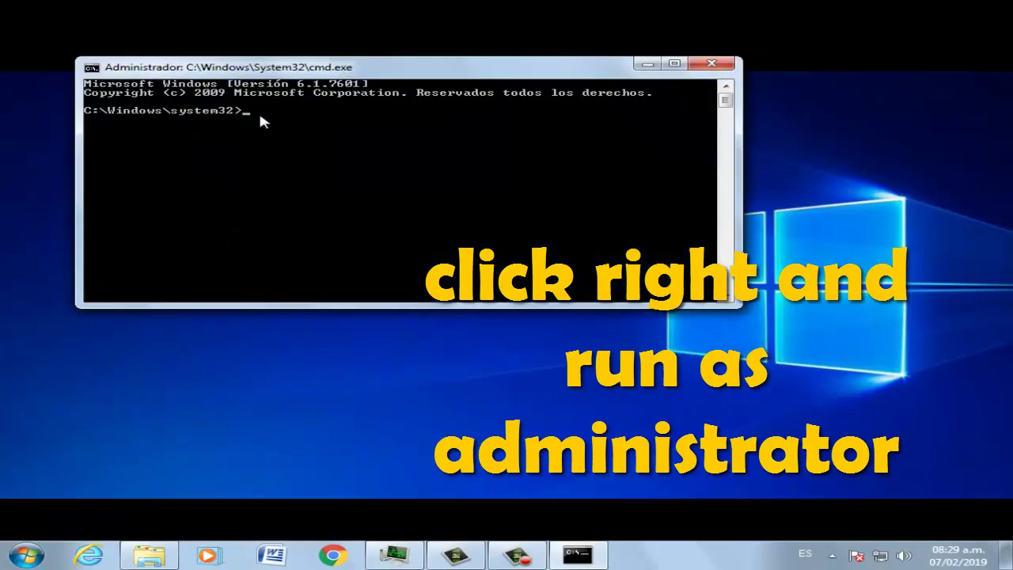
# - Enter the system file check command "sfc /scannow" at the administrator prompt and close the command window
pyautogui.write('sfc /')
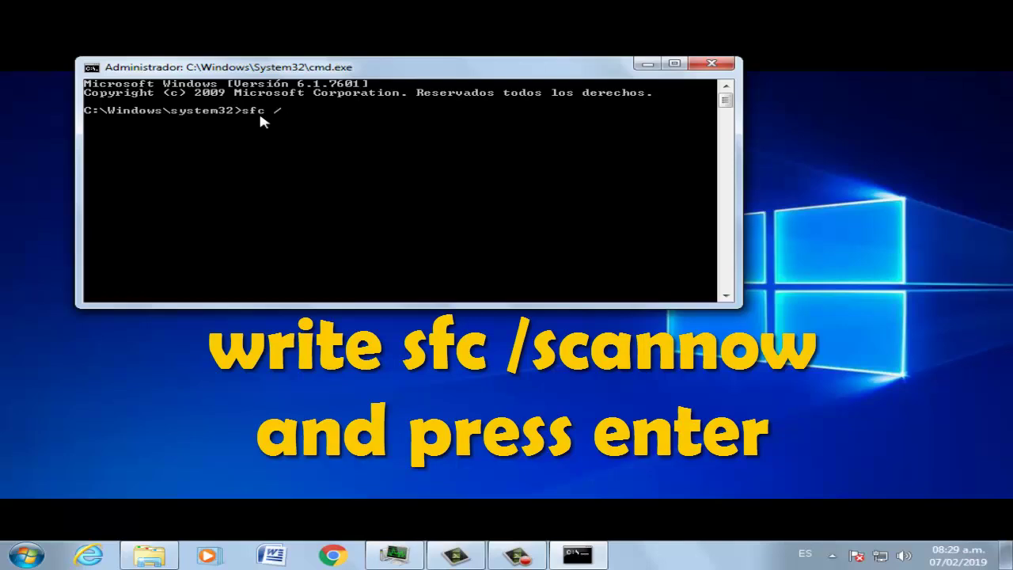
pyautogui.write('scannow')
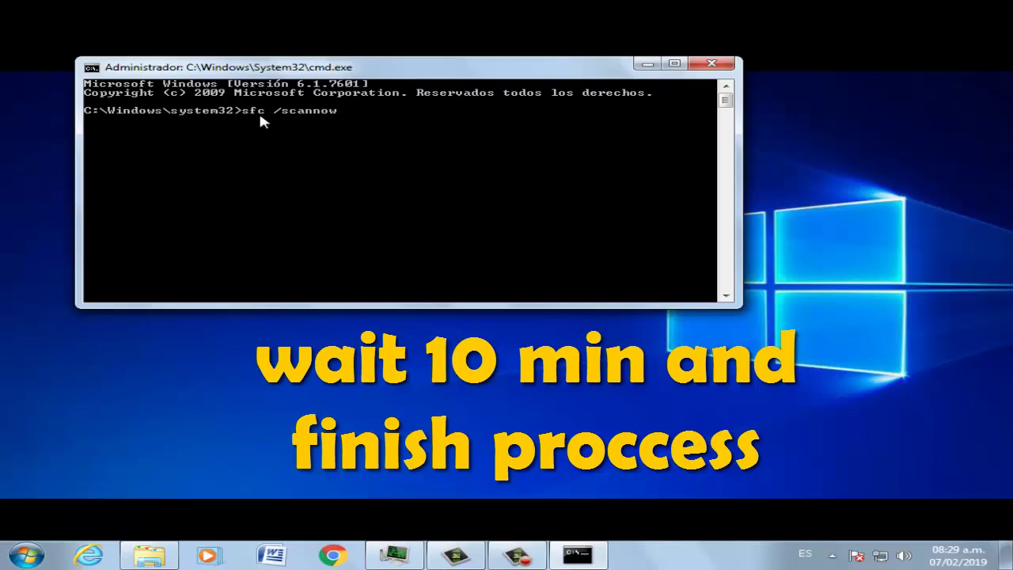
pyautogui.click(731, 63)
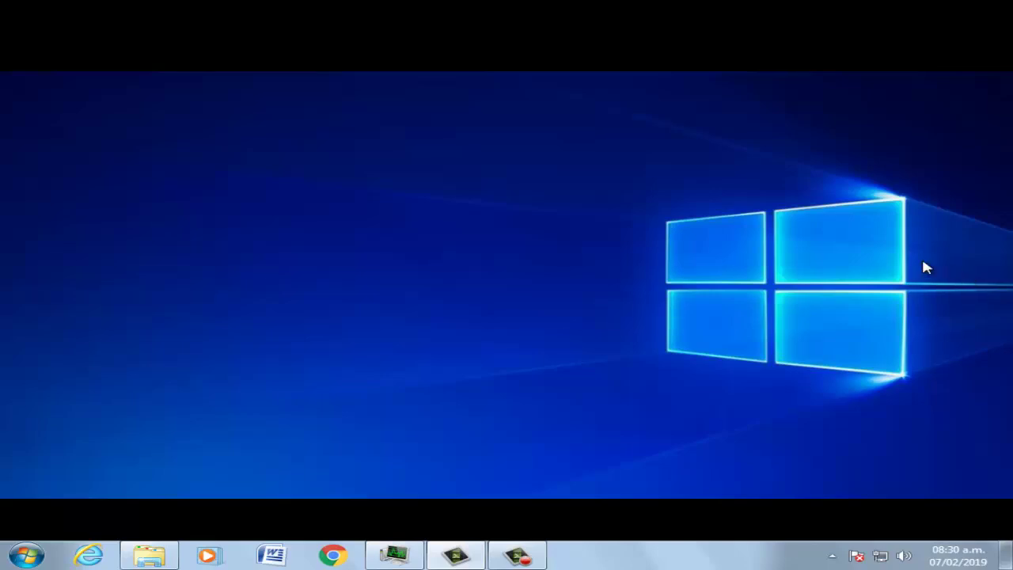
# - Search for "windows update", open Windows Update to view its Buscar actualizaciones option, and close the window
pyautogui.click(17, 558)
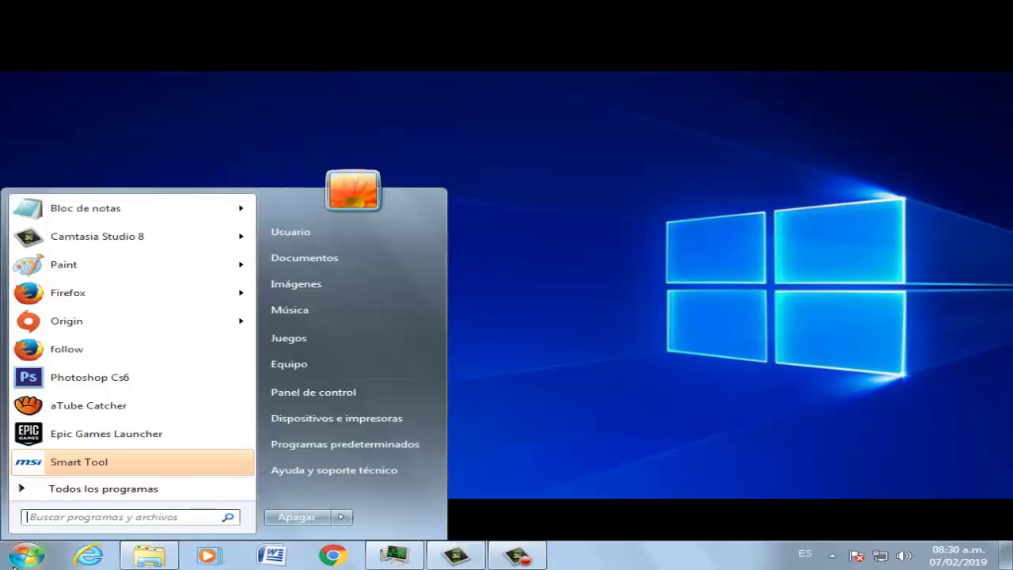
pyautogui.write('windows')
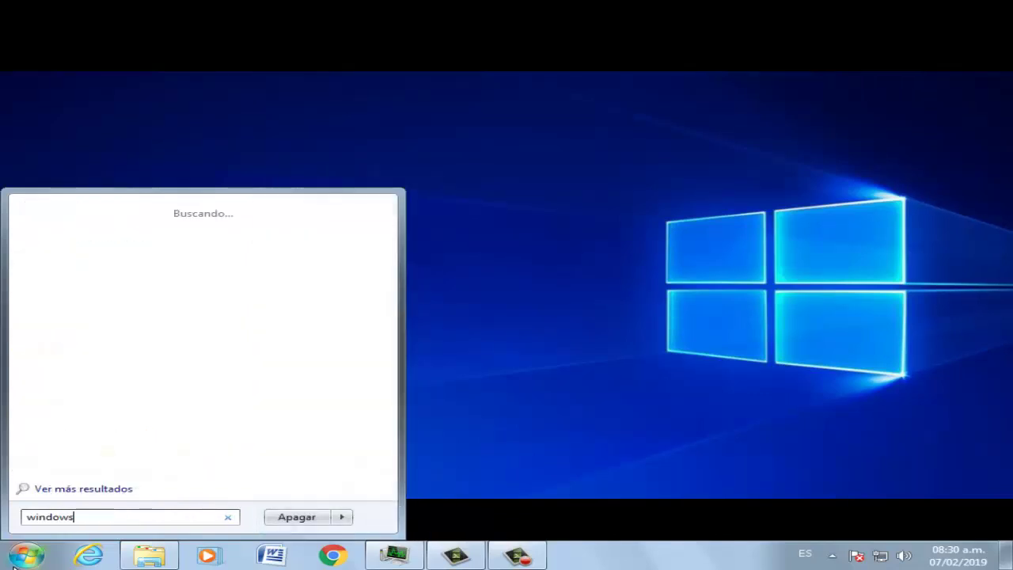
pyautogui.write(' update')
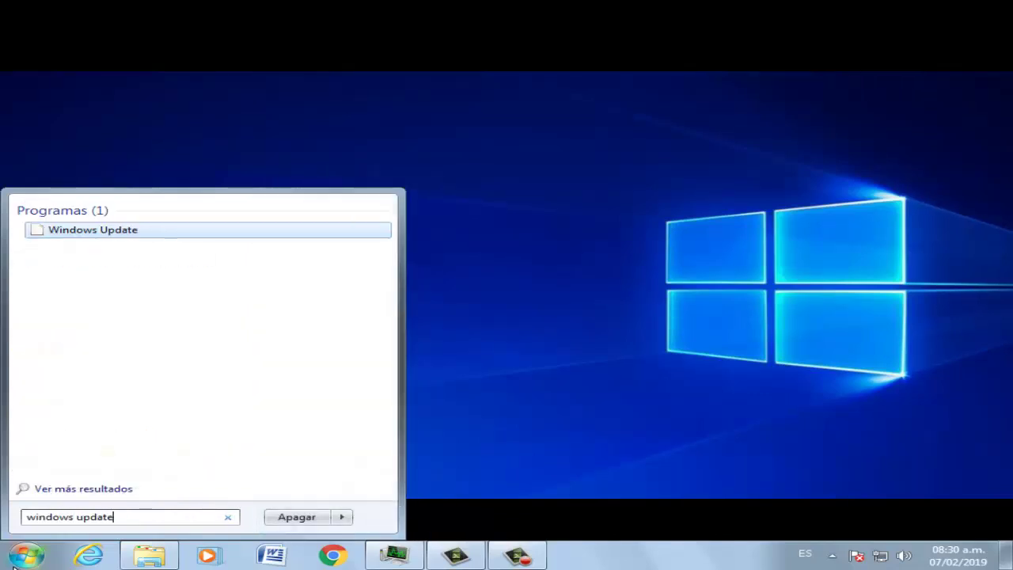
pyautogui.click(125, 230)
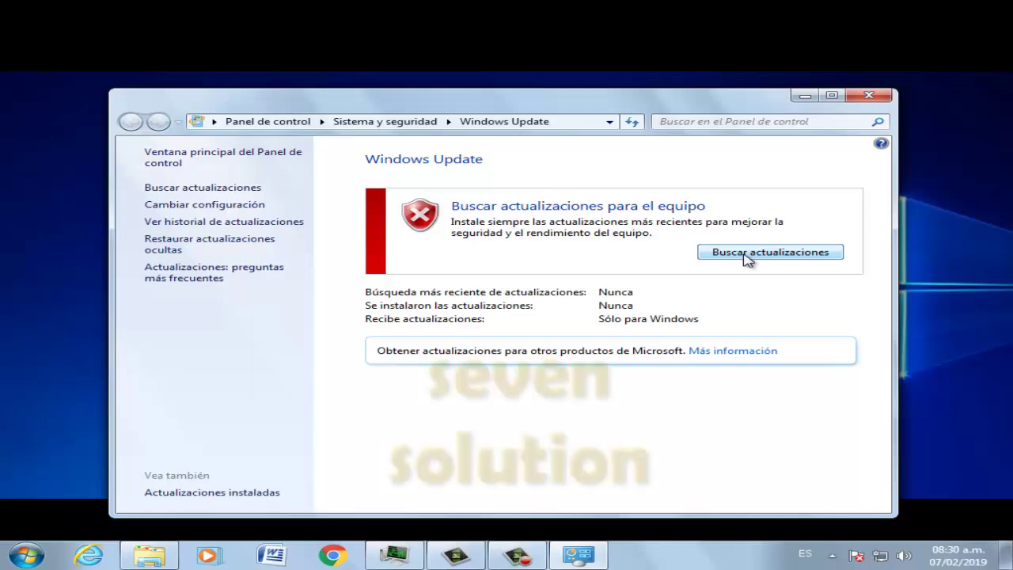
pyautogui.click(867, 95)
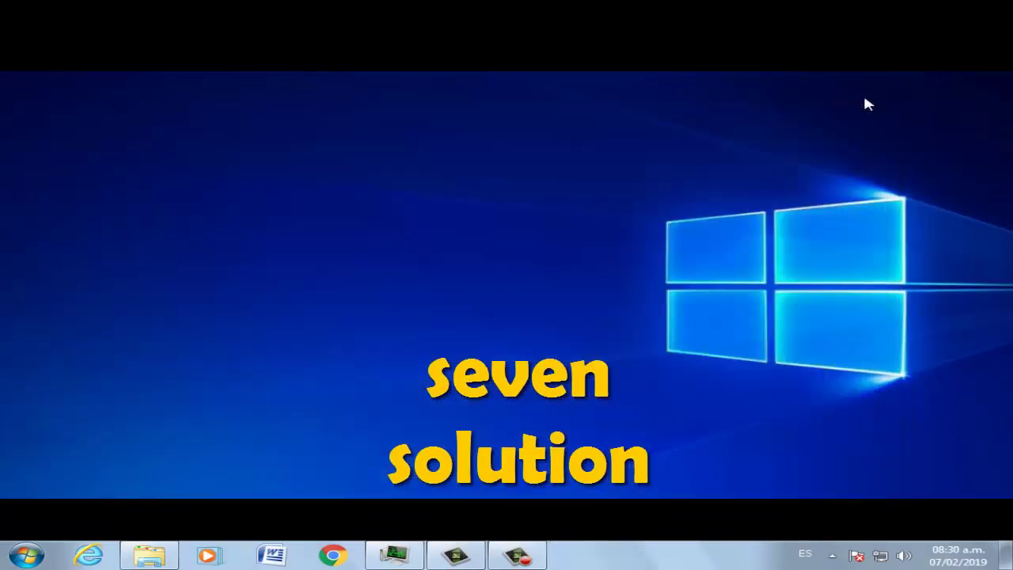